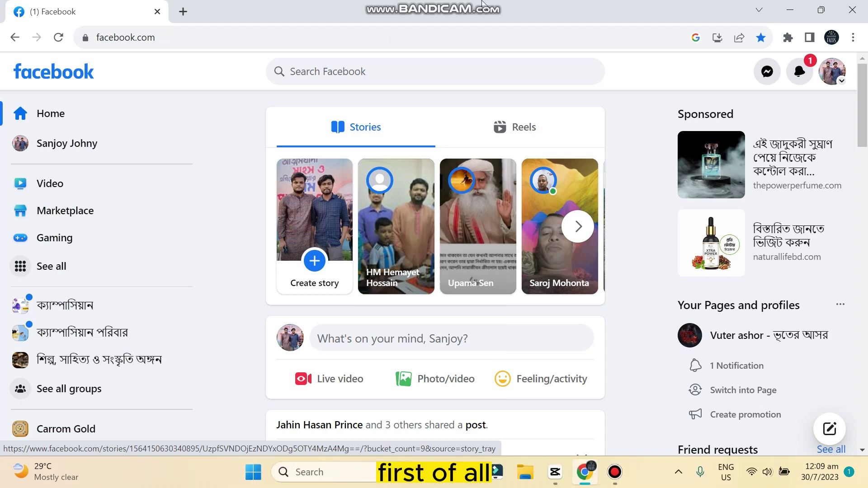
Expand Facebook's Chats panel into the full Messenger inbox page.
click(767, 73)
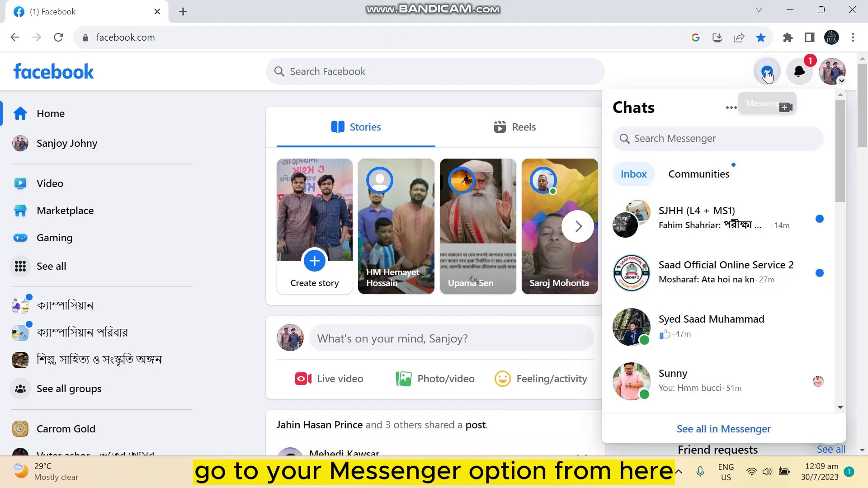
click(759, 111)
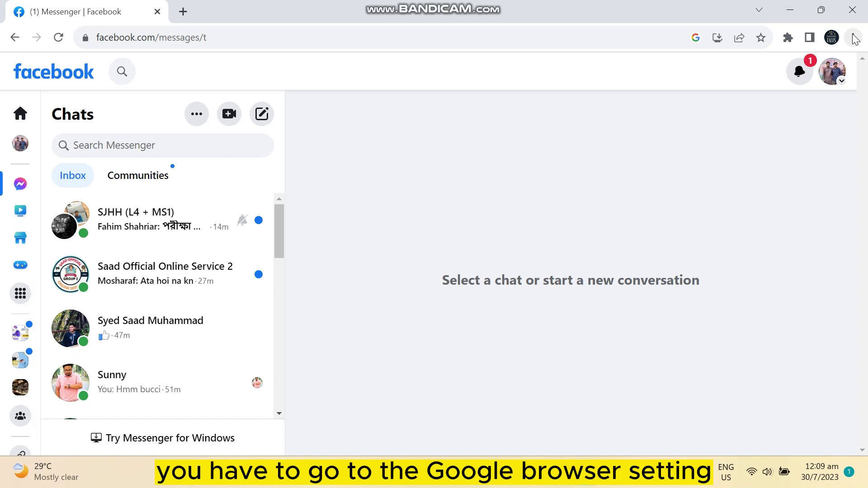
Reach Chrome's Site settings via Settings > Privacy and security.
click(855, 38)
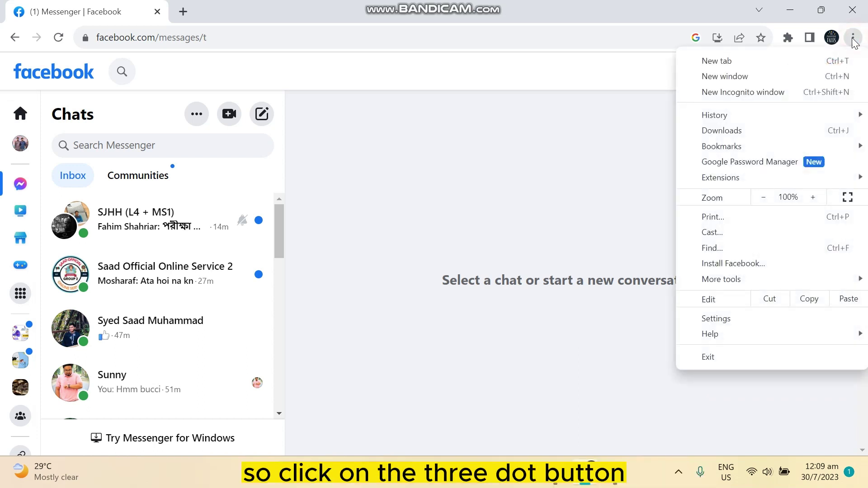
click(716, 319)
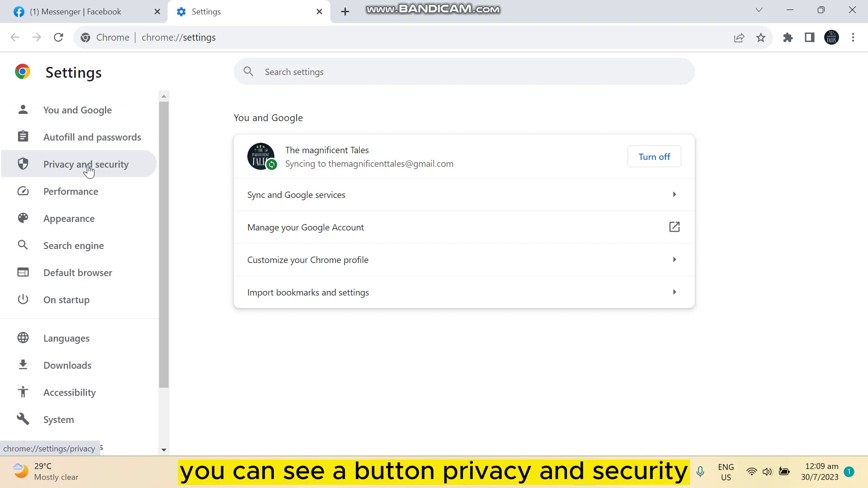
click(88, 169)
scroll(414, 262, down, 3)
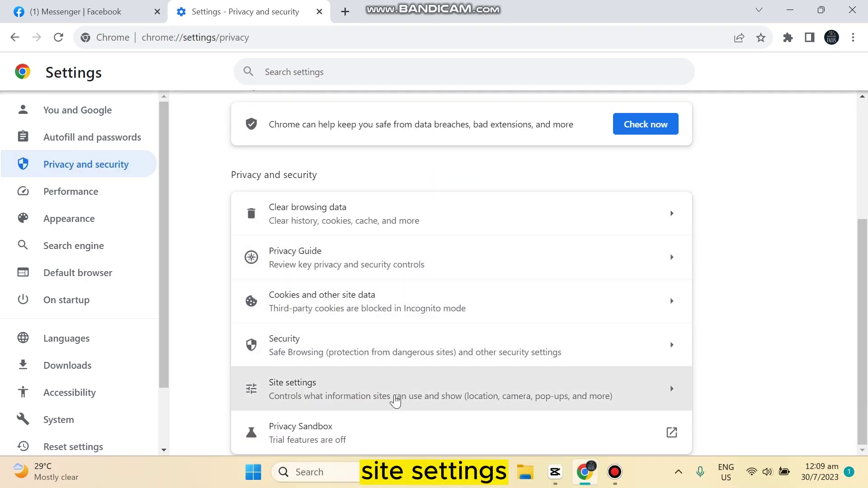
click(673, 390)
scroll(518, 337, down, 3)
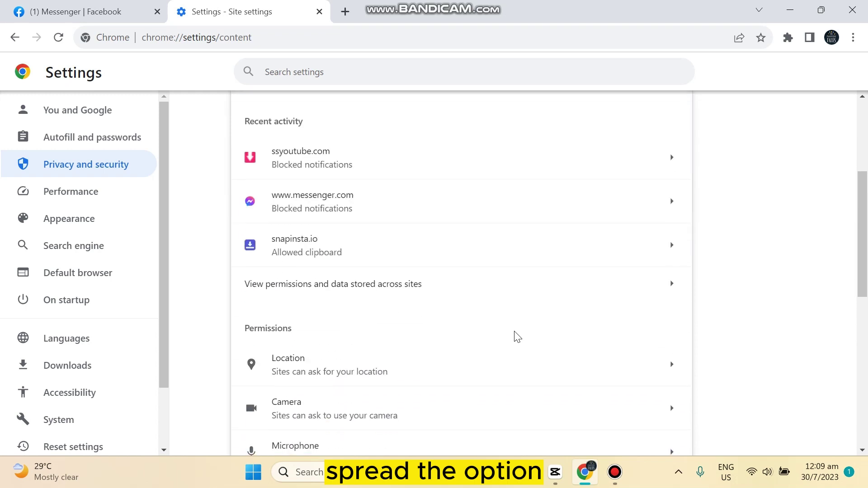
scroll(518, 338, down, 1)
scroll(516, 335, down, 1)
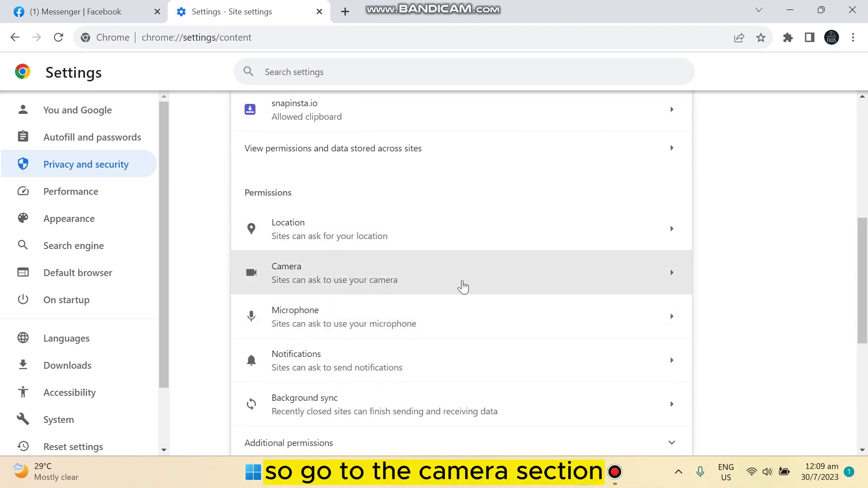
Review Camera permissions: both Facebook addresses allowed, no sites blocked.
click(667, 274)
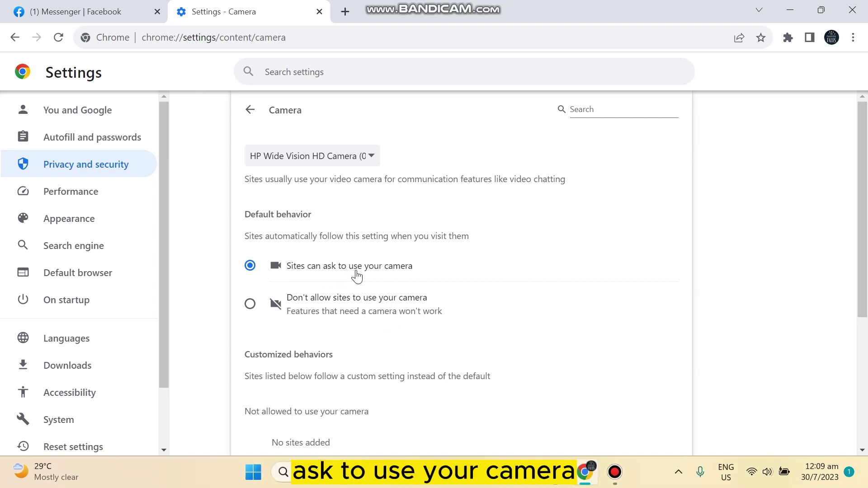
scroll(380, 309, down, 2)
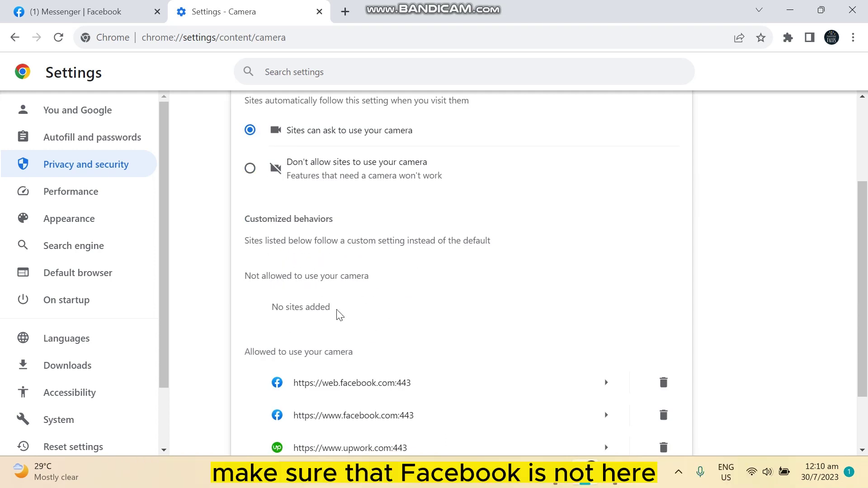
scroll(340, 315, down, 1)
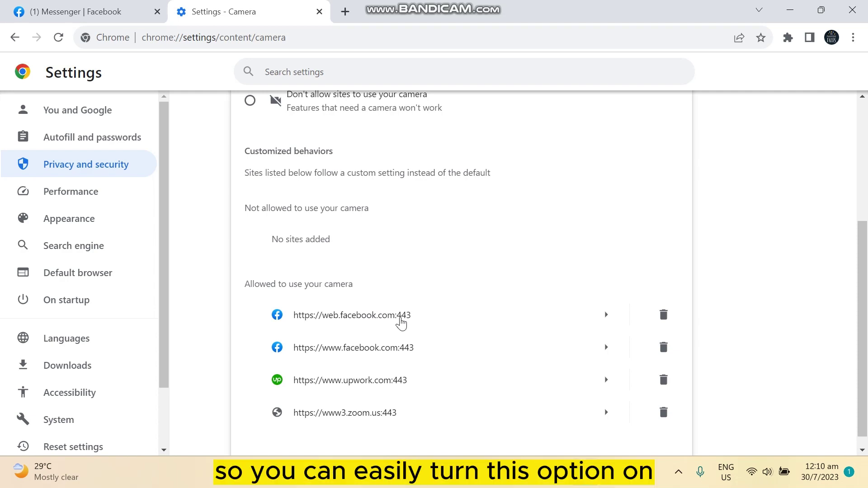
scroll(380, 324, up, 1)
scroll(271, 285, up, 3)
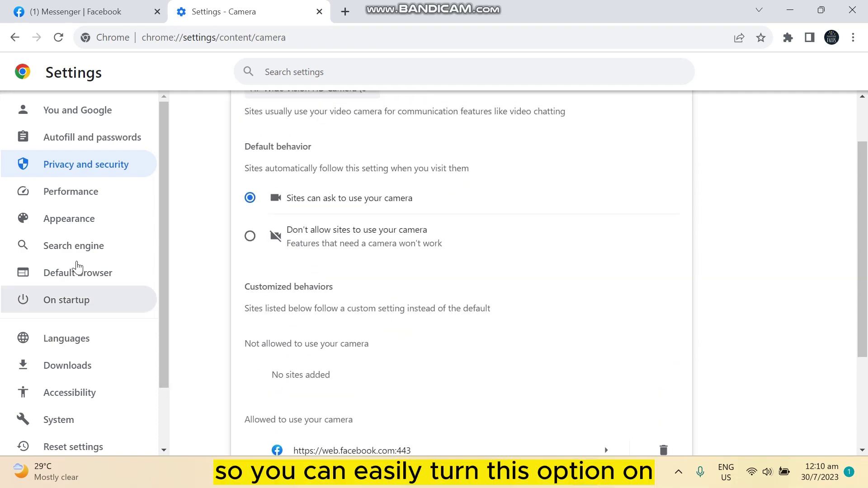
Review Microphone permissions: both Facebook addresses allowed, no sites blocked.
click(15, 38)
click(324, 317)
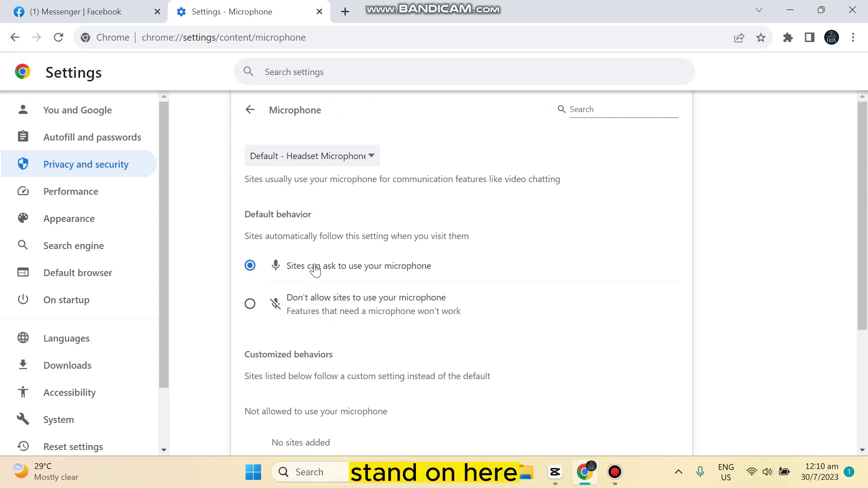
scroll(333, 299, down, 2)
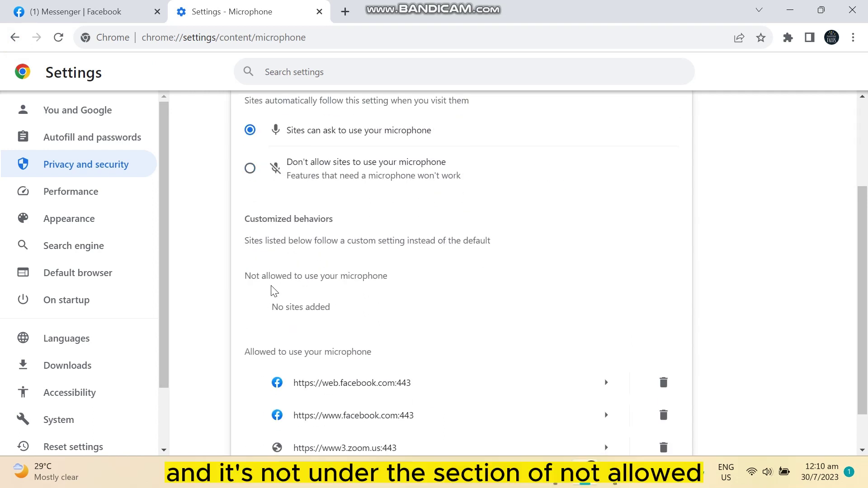
scroll(379, 335, down, 1)
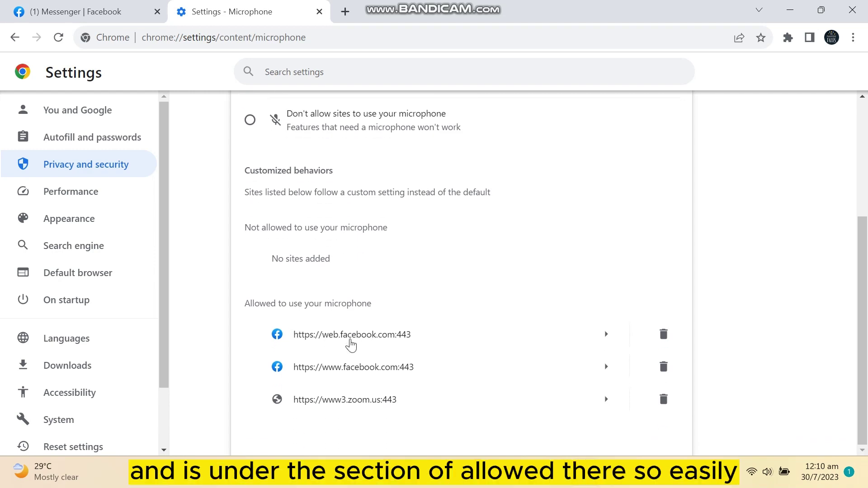
scroll(380, 343, up, 3)
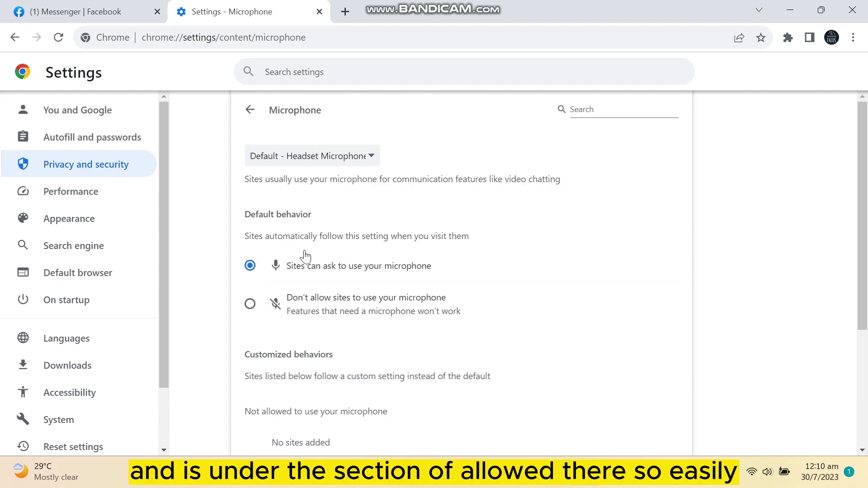
Go back to the Site settings permissions list.
click(15, 37)
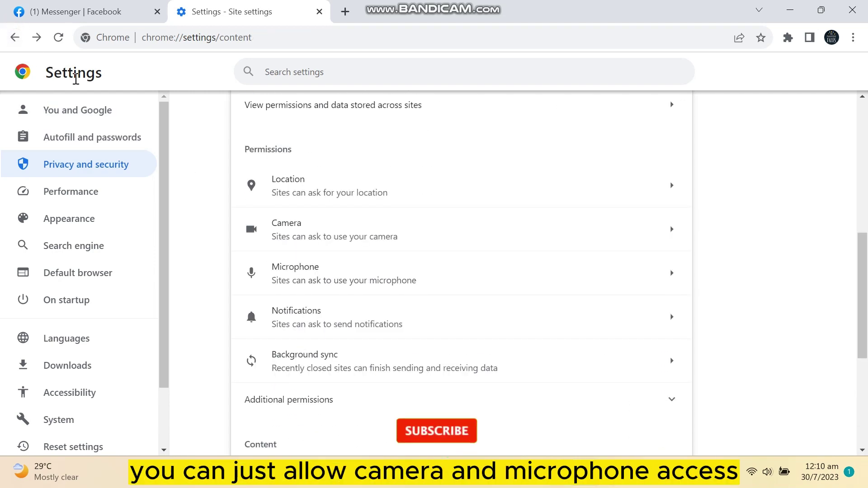